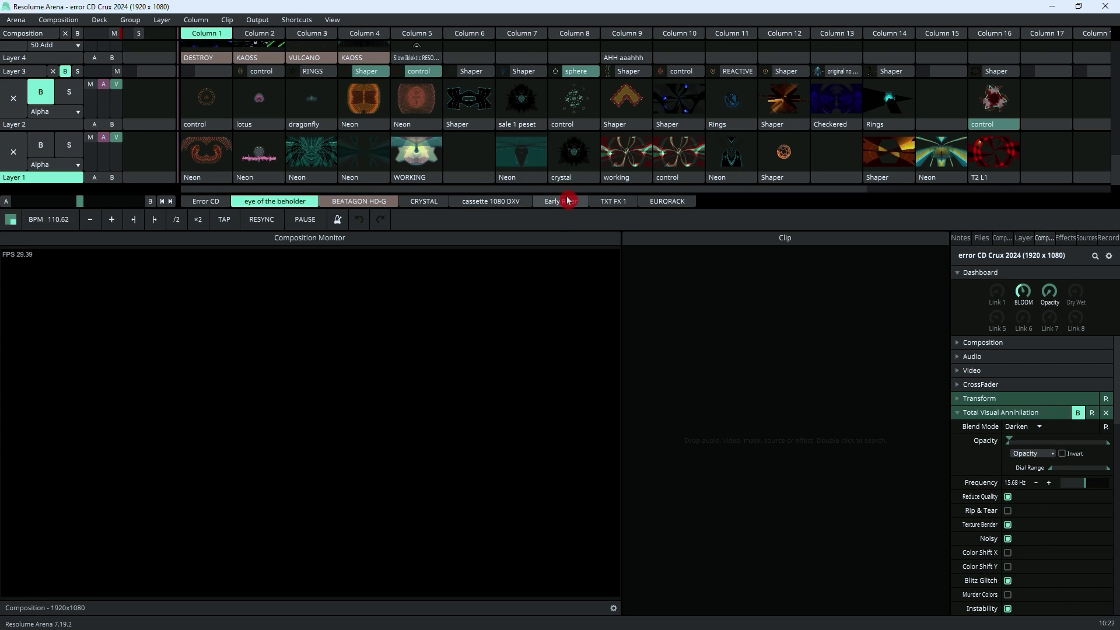
Drag the splitter down to enlarge the clip grid and reveal Layers 5–8
{"action": "mouse_move", "coordinate": [568, 207]}
{"action": "left_mouse_down"}
{"action": "mouse_move", "coordinate": [570, 402]}
{"action": "mouse_move", "coordinate": [569, 217]}
{"action": "left_mouse_up"}
Restore the clip grid size and launch all clips in Column 2
{"action": "left_click", "coordinate": [329, 145]}
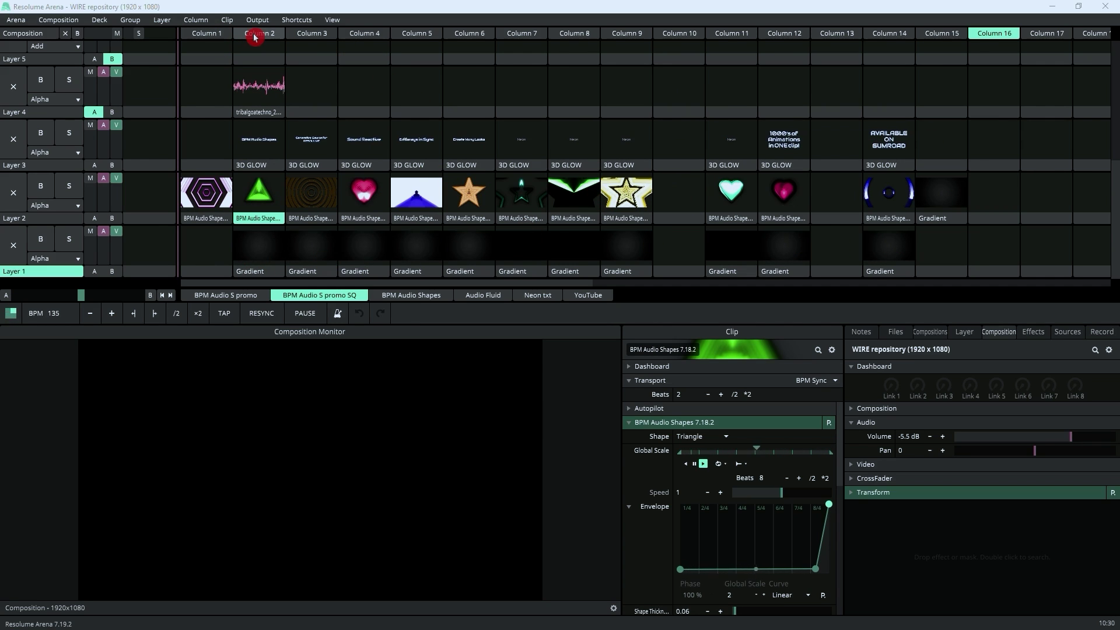
{"action": "left_click", "coordinate": [255, 35]}
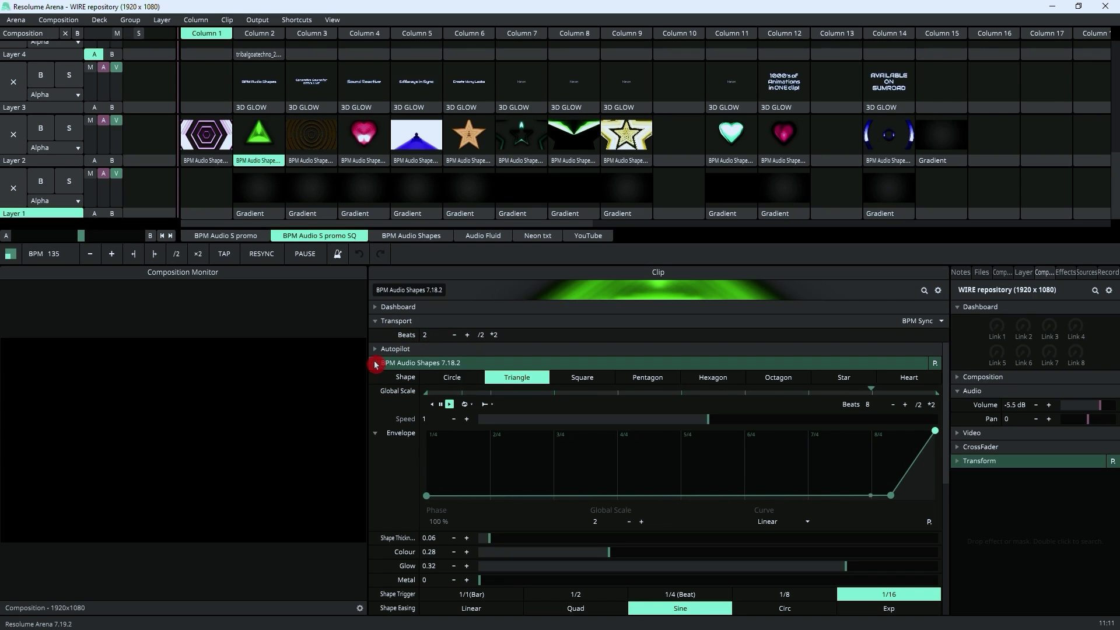
Expand the TRIBAL WATTS V2 clip's autopilot settings
{"action": "left_click", "coordinate": [375, 349]}
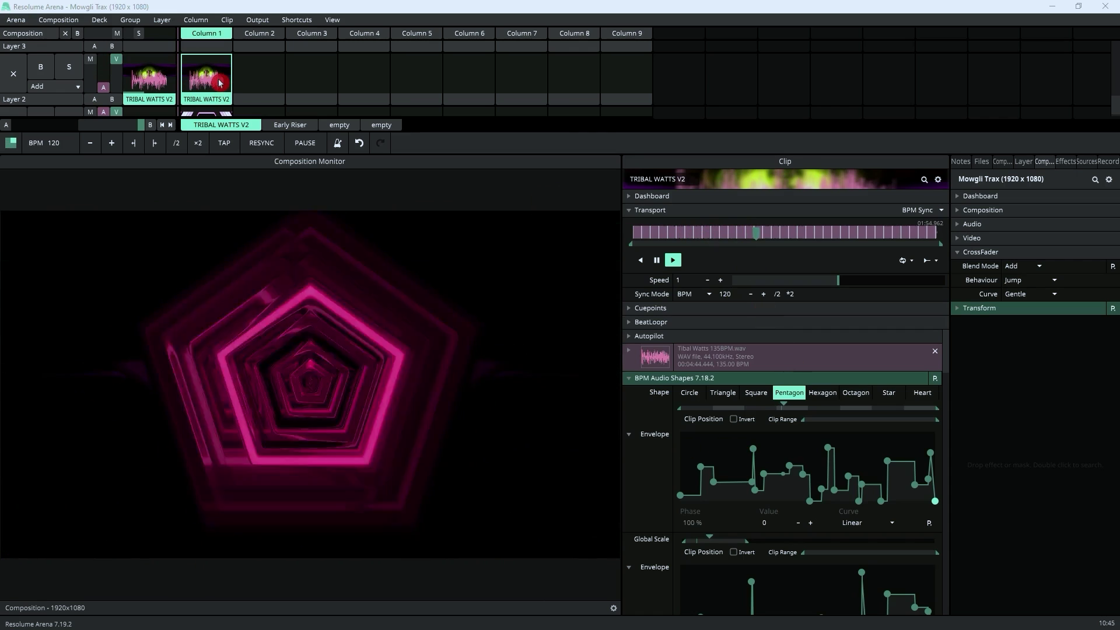
Restart TRIBAL WATTS V2, widen its settings panel, and scrub through it to watch shapes change
{"action": "left_click", "coordinate": [219, 83]}
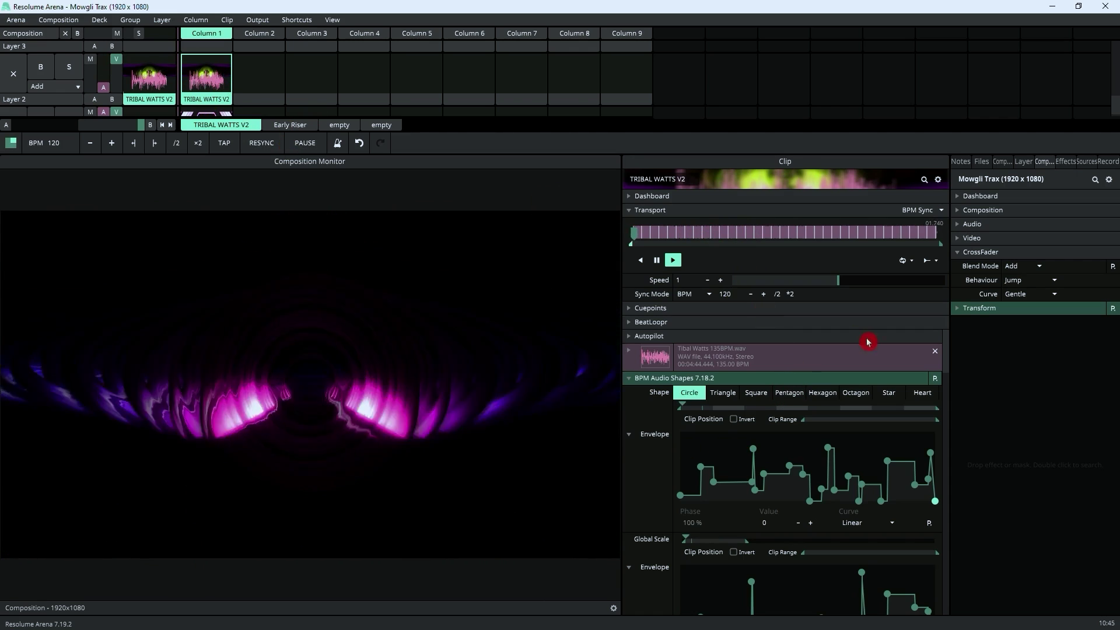
{"action": "left_click_drag", "start_coordinate": [622, 291], "coordinate": [368, 292]}
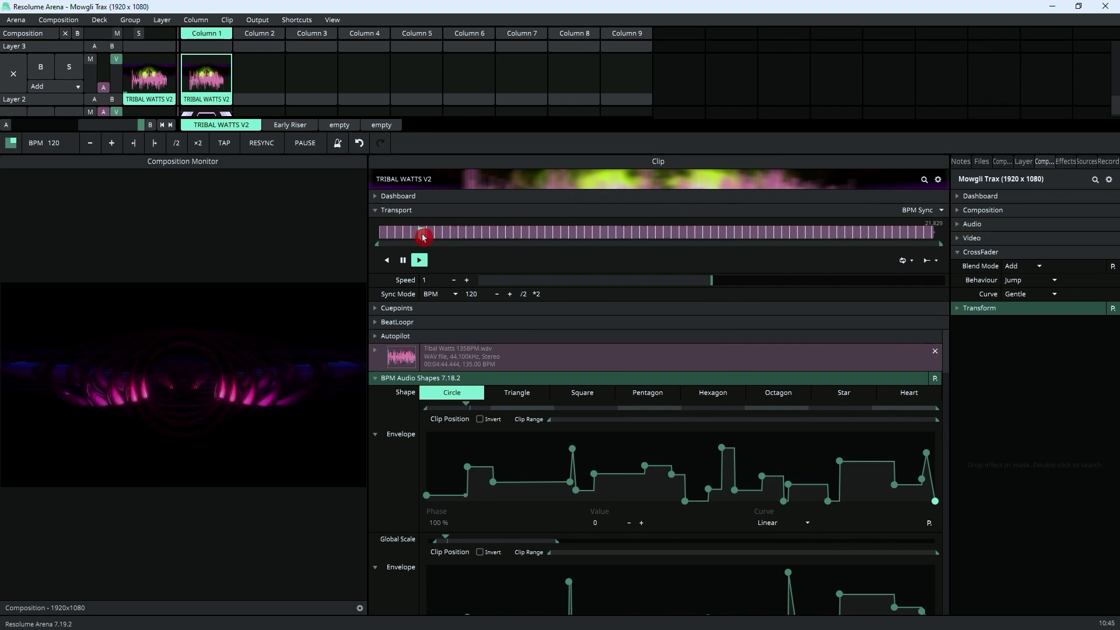
{"action": "mouse_move", "coordinate": [423, 237]}
{"action": "left_mouse_down"}
{"action": "mouse_move", "coordinate": [380, 243]}
{"action": "mouse_move", "coordinate": [677, 232]}
{"action": "mouse_move", "coordinate": [848, 266]}
{"action": "mouse_move", "coordinate": [342, 250]}
{"action": "mouse_move", "coordinate": [750, 266]}
{"action": "mouse_move", "coordinate": [872, 227]}
{"action": "mouse_move", "coordinate": [393, 252]}
{"action": "mouse_move", "coordinate": [610, 260]}
{"action": "mouse_move", "coordinate": [384, 267]}
{"action": "left_mouse_up"}
{"action": "scroll", "coordinate": [482, 445], "scroll_direction": "down", "scroll_amount": 2}
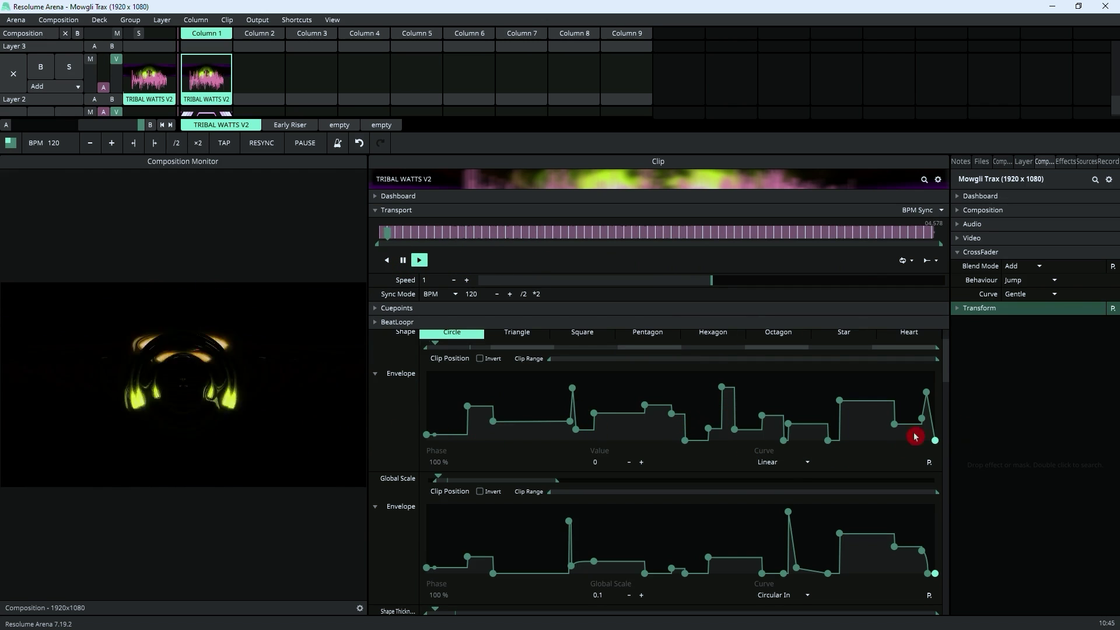
{"action": "scroll", "coordinate": [816, 461], "scroll_direction": "up", "scroll_amount": 2}
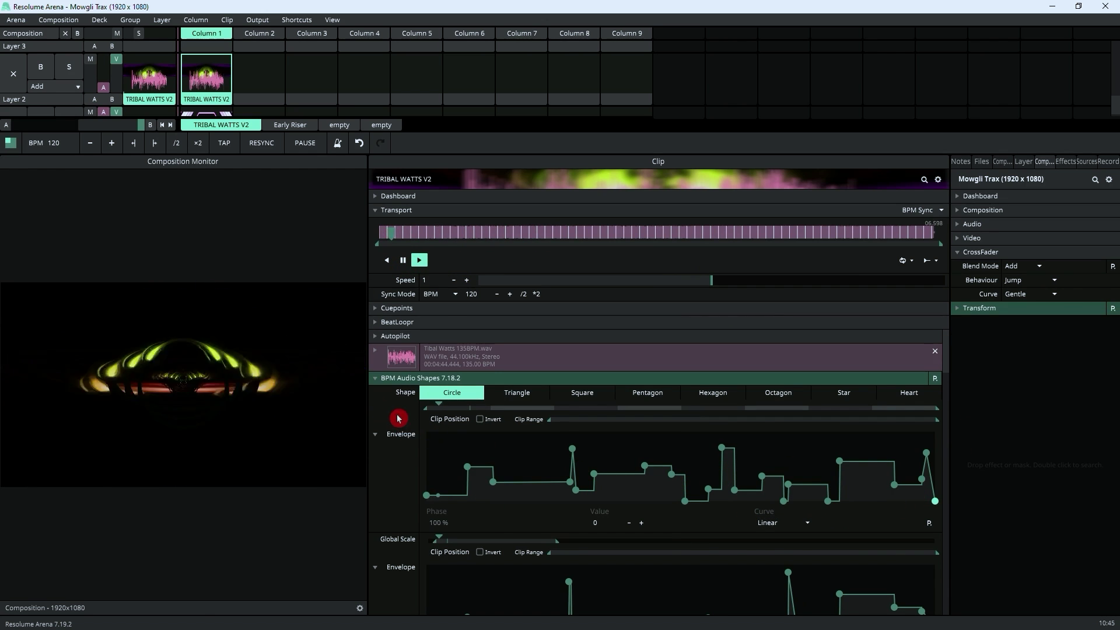
{"action": "left_click", "coordinate": [372, 396]}
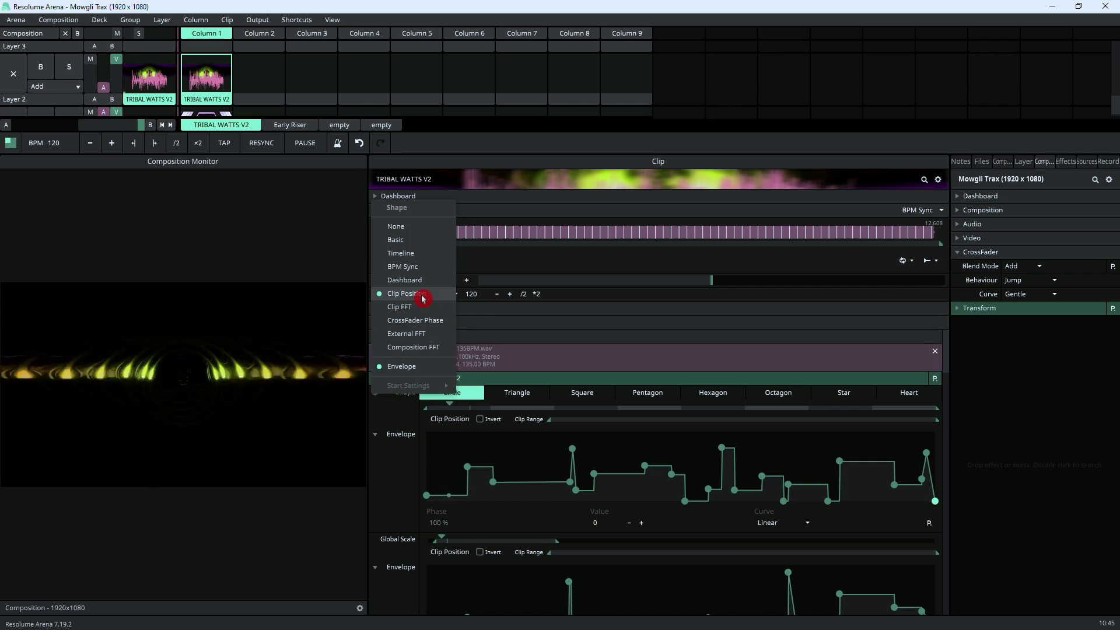
{"action": "left_click", "coordinate": [400, 480]}
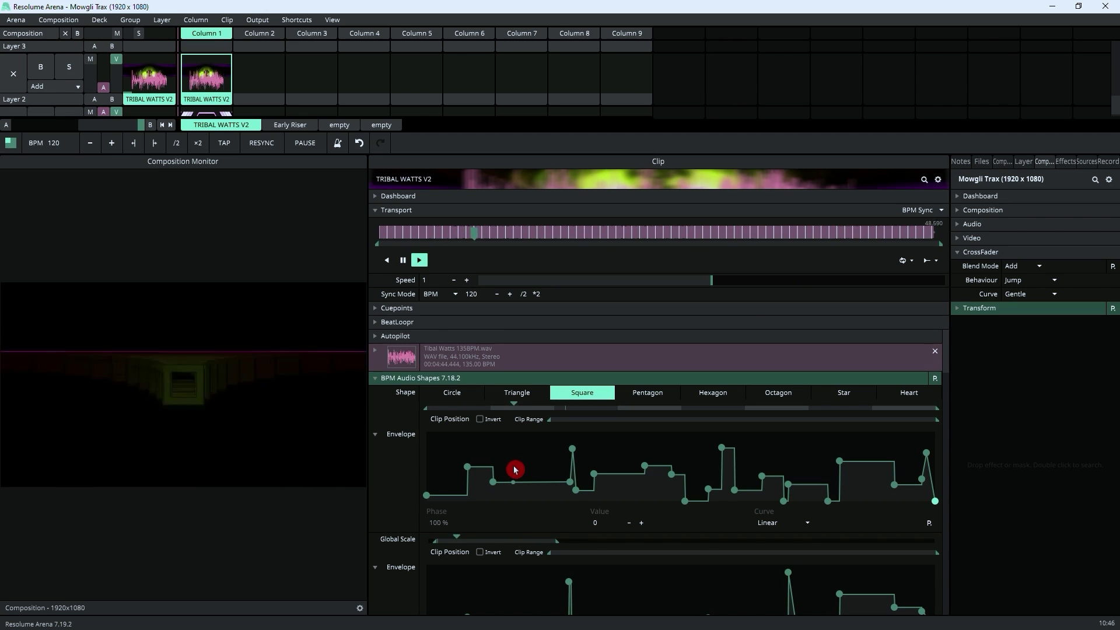
{"action": "scroll", "coordinate": [794, 468], "scroll_direction": "down", "scroll_amount": 1}
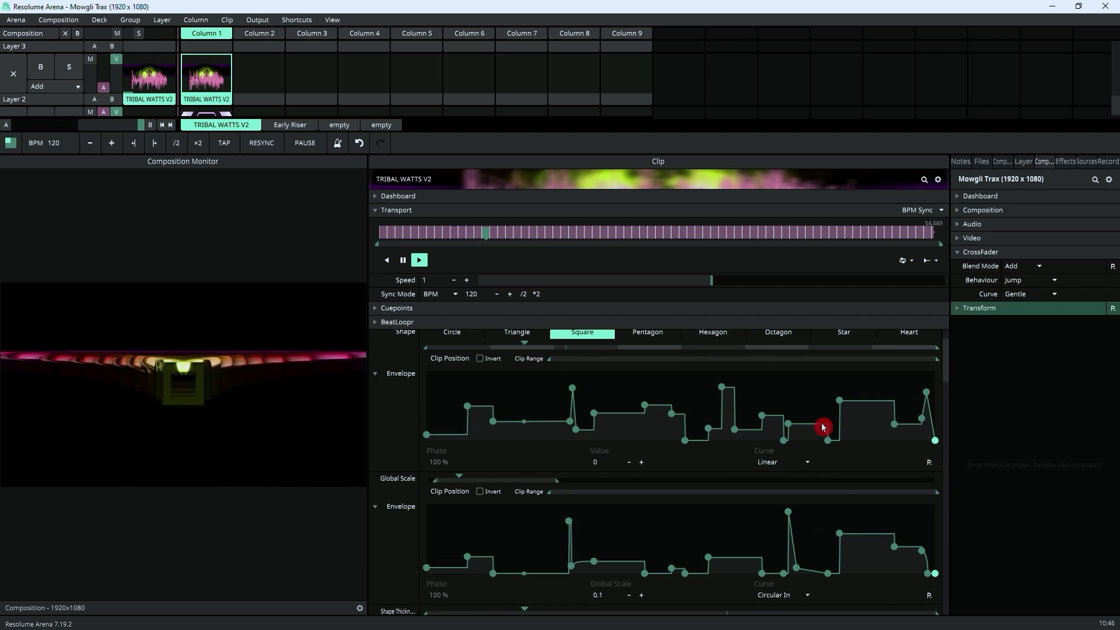
{"action": "scroll", "coordinate": [824, 431], "scroll_direction": "up", "scroll_amount": 1}
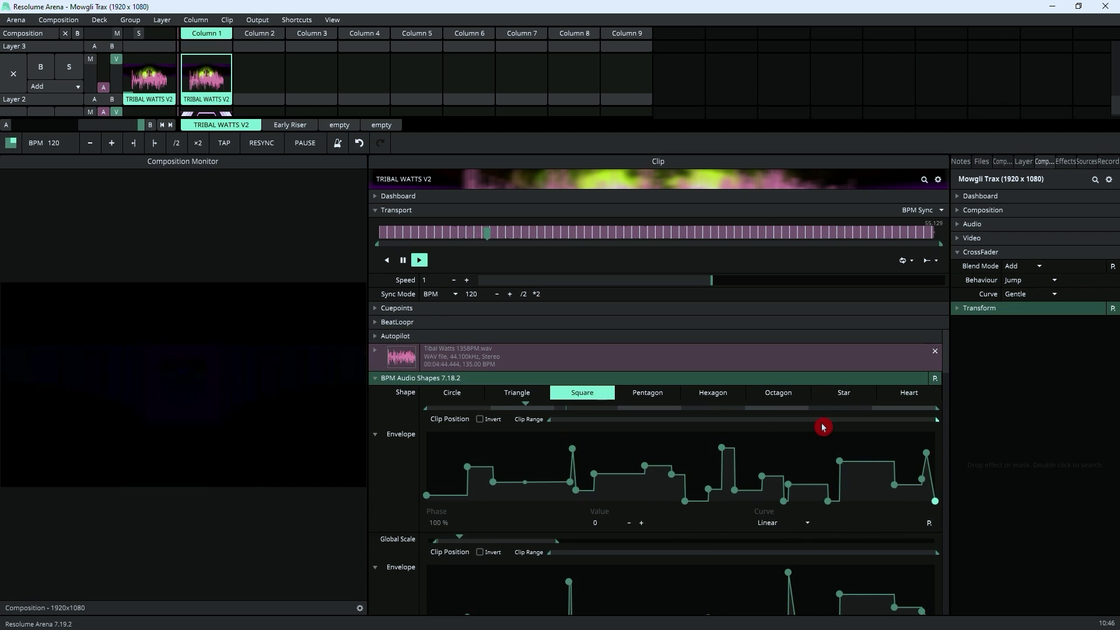
{"action": "left_click", "coordinate": [930, 524]}
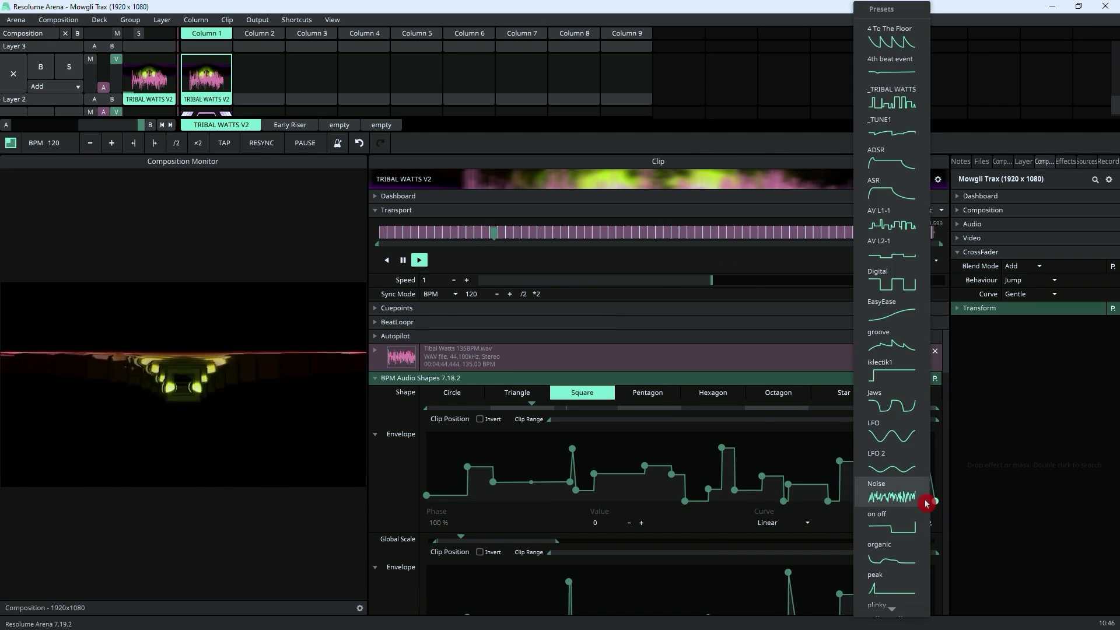
{"action": "left_click", "coordinate": [394, 488]}
{"action": "scroll", "coordinate": [780, 509], "scroll_direction": "down", "scroll_amount": 2}
{"action": "scroll", "coordinate": [780, 508], "scroll_direction": "down", "scroll_amount": 2}
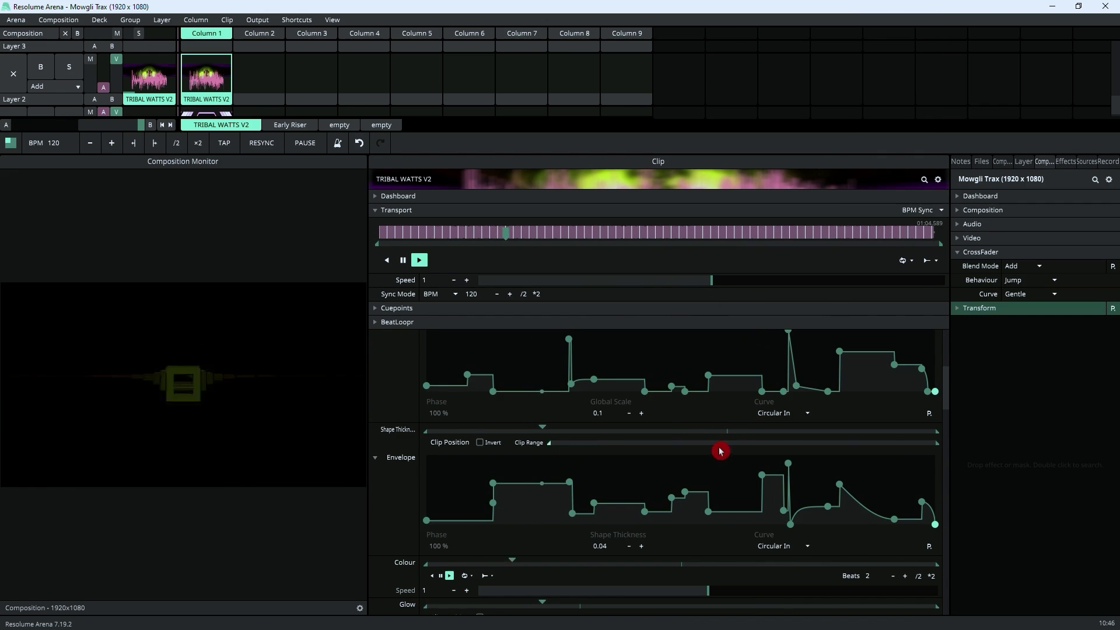
{"action": "scroll", "coordinate": [719, 449], "scroll_direction": "up", "scroll_amount": 3}
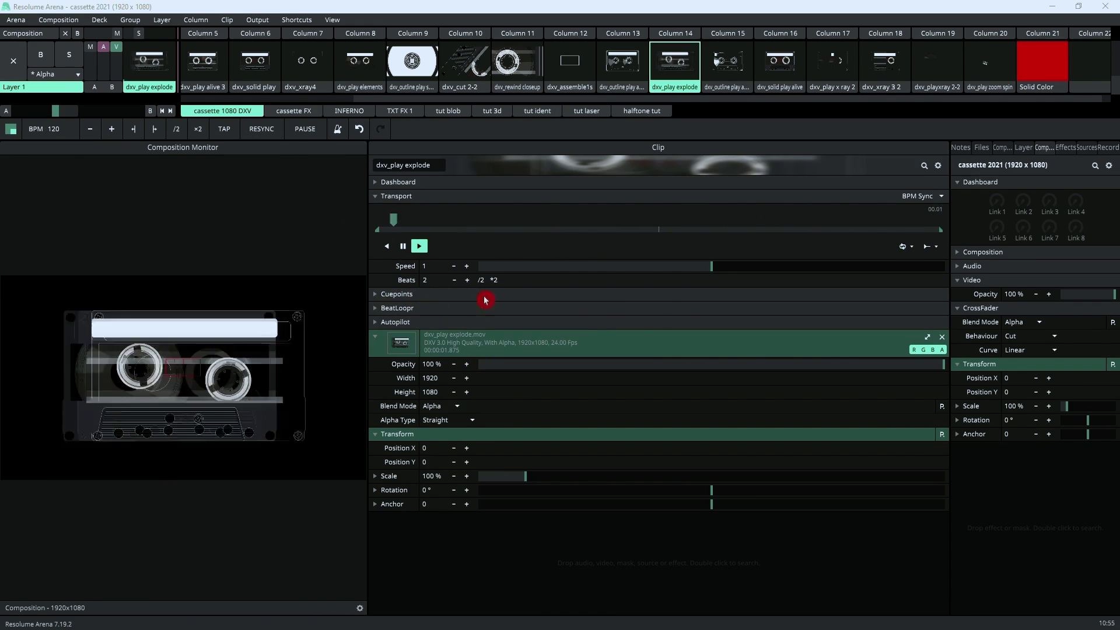
Make dxv_play explode loop over 4 beats and collapse its video and Transform sections
{"action": "left_click", "coordinate": [494, 280]}
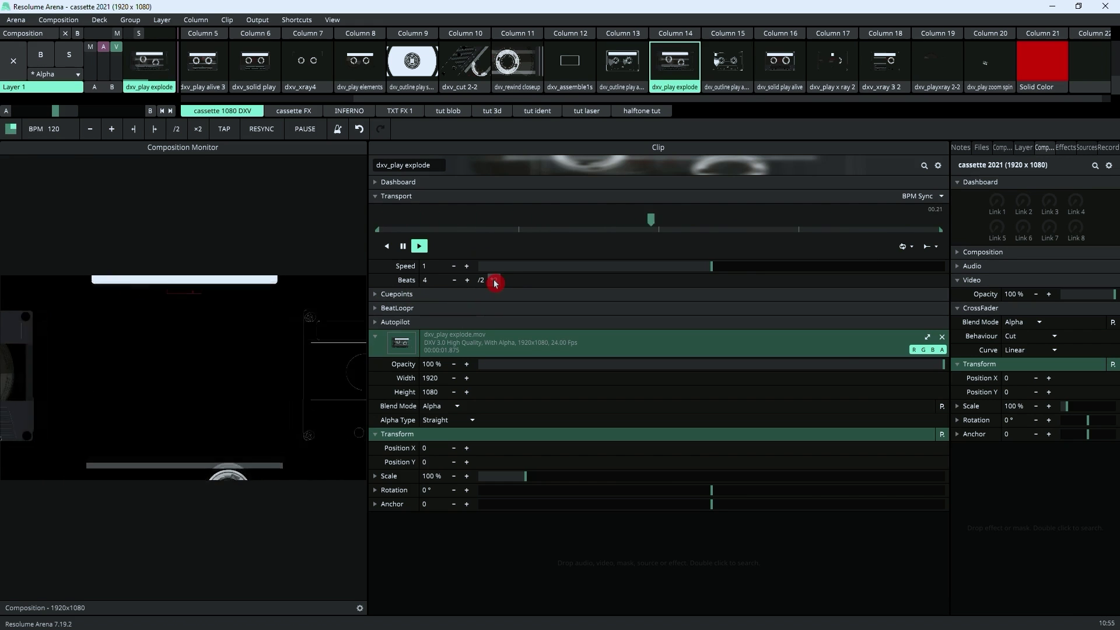
{"action": "left_click", "coordinate": [376, 342]}
{"action": "left_click", "coordinate": [385, 365]}
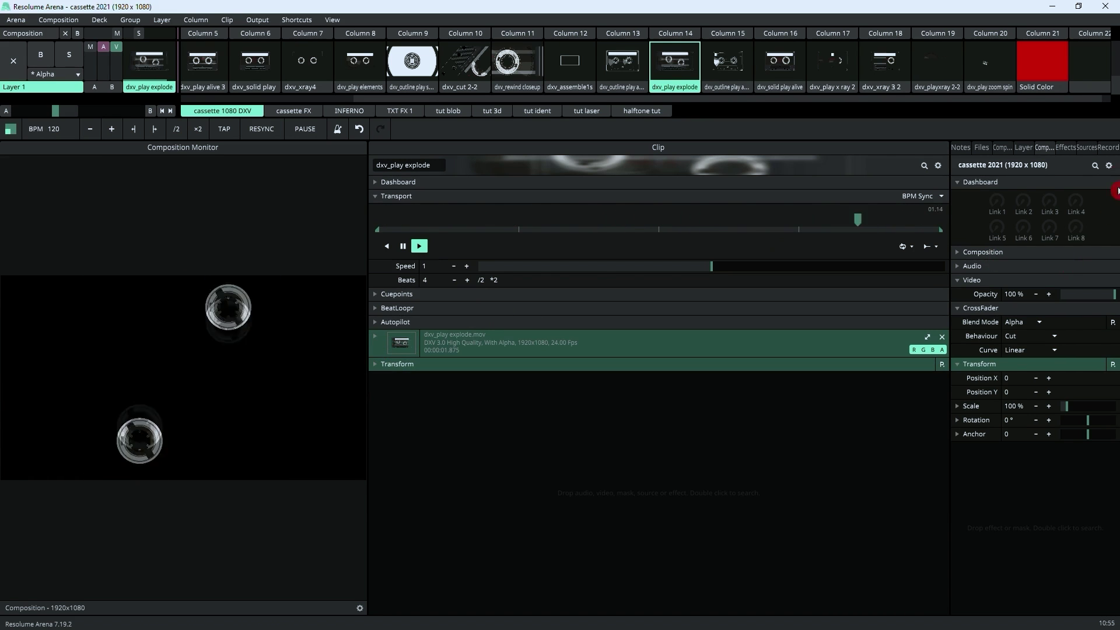
Search the Effects list for 'bloo' and add Bloom to the dxv_play explode clip
{"action": "left_click", "coordinate": [1067, 148]}
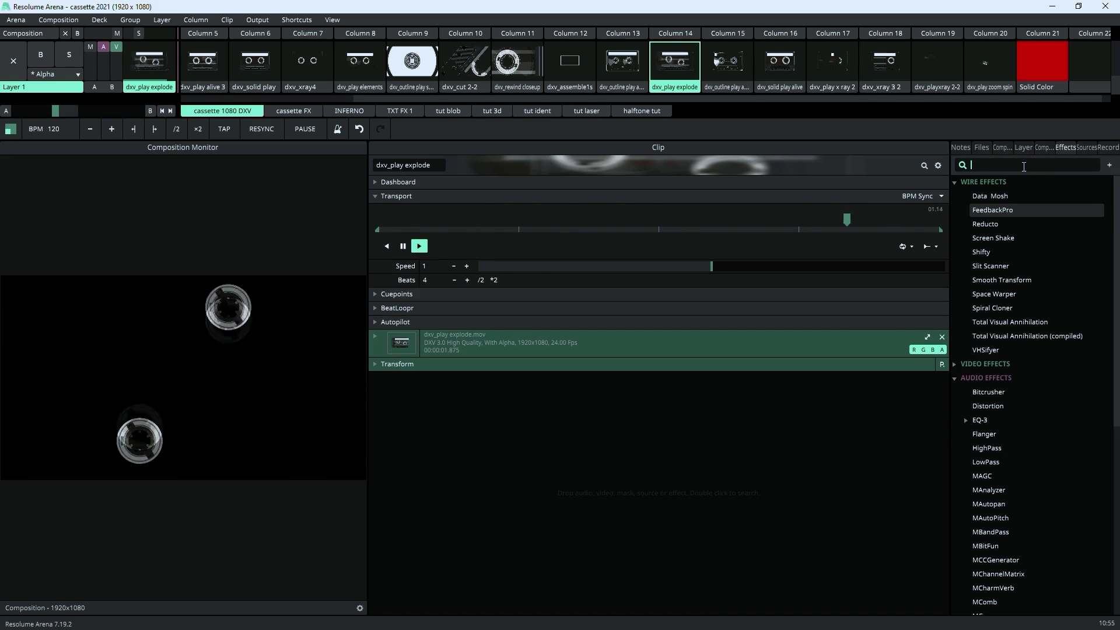
{"action": "left_click", "coordinate": [1023, 166]}
{"action": "type", "text": "bloo"}
{"action": "left_click_drag", "start_coordinate": [985, 187], "coordinate": [562, 432]}
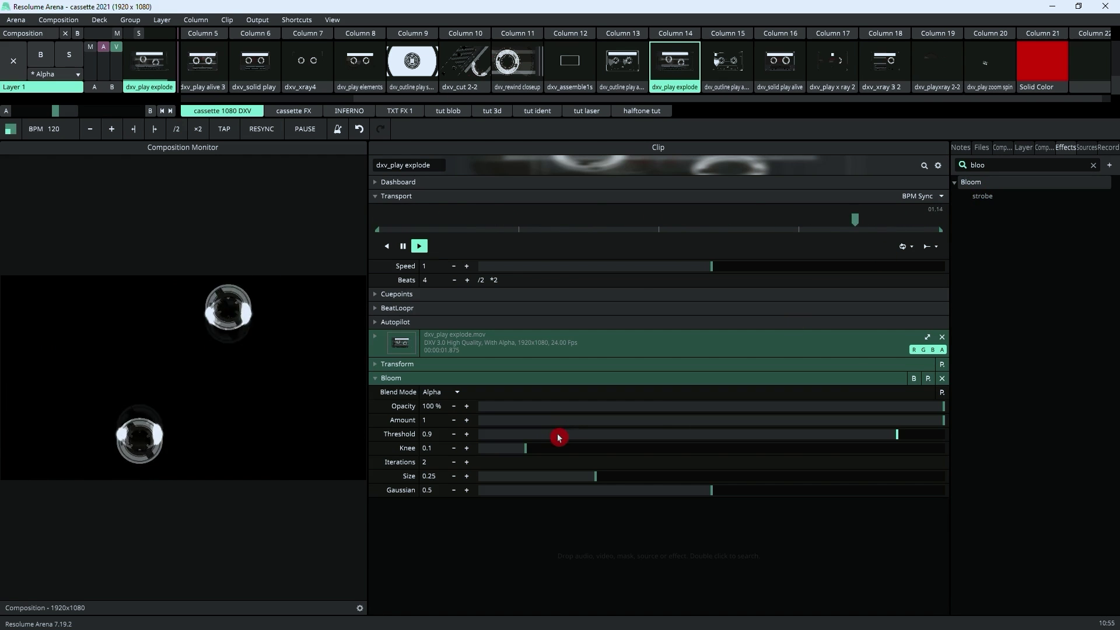
Set Bloom Knee 0.06, Size 0.69, Threshold 0.07 and Amount 0.15
{"action": "left_click", "coordinate": [505, 448]}
{"action": "left_click", "coordinate": [799, 476]}
{"action": "left_click_drag", "start_coordinate": [893, 441], "coordinate": [512, 440]}
{"action": "left_click", "coordinate": [552, 420]}
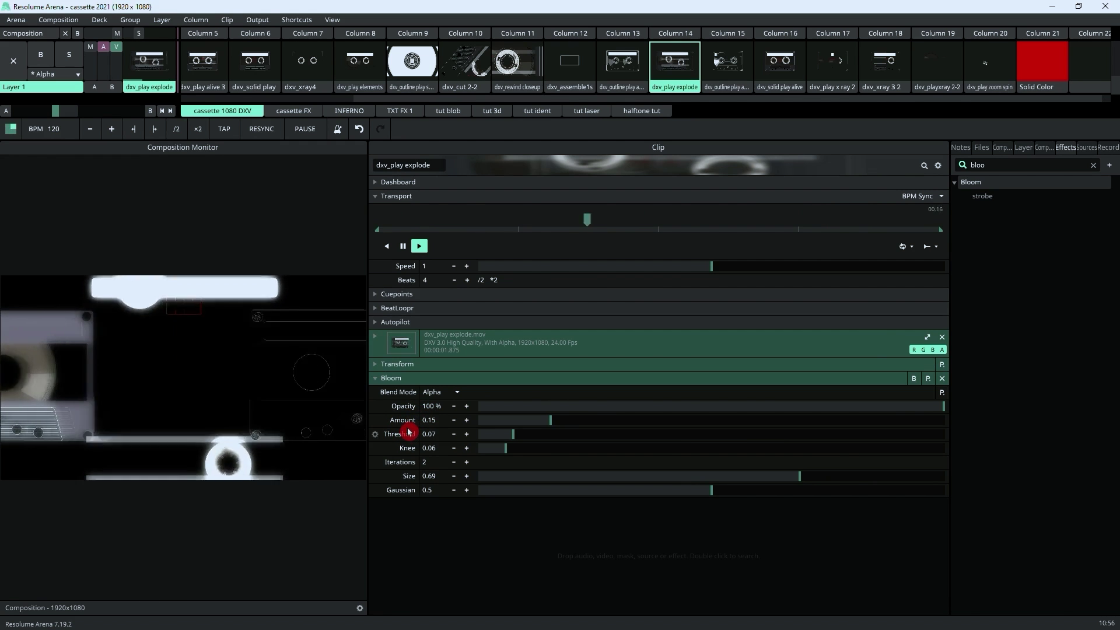
Drive the Bloom Amount by Clip Position, then switch it to an editable Envelope
{"action": "left_click", "coordinate": [374, 423]}
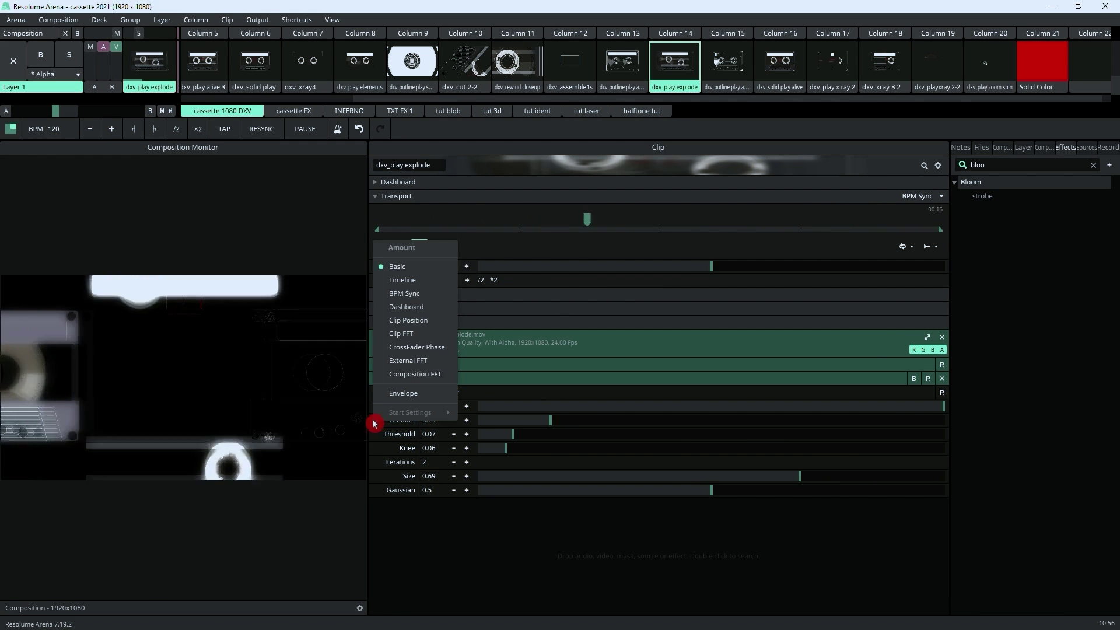
{"action": "left_click", "coordinate": [429, 320]}
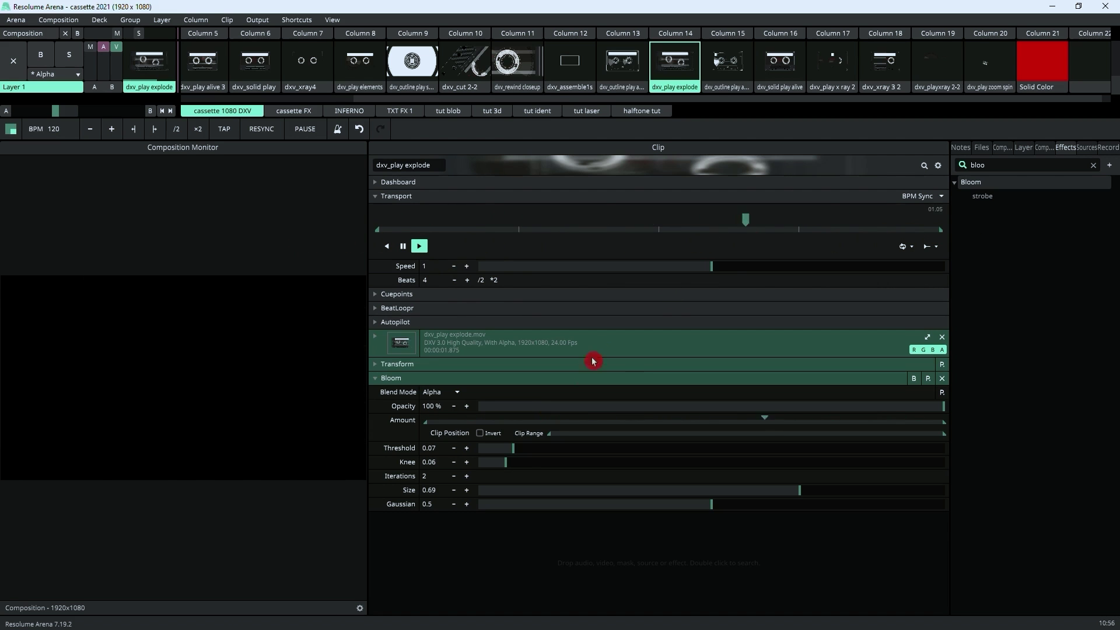
{"action": "left_click", "coordinate": [375, 422]}
{"action": "left_click", "coordinate": [399, 396]}
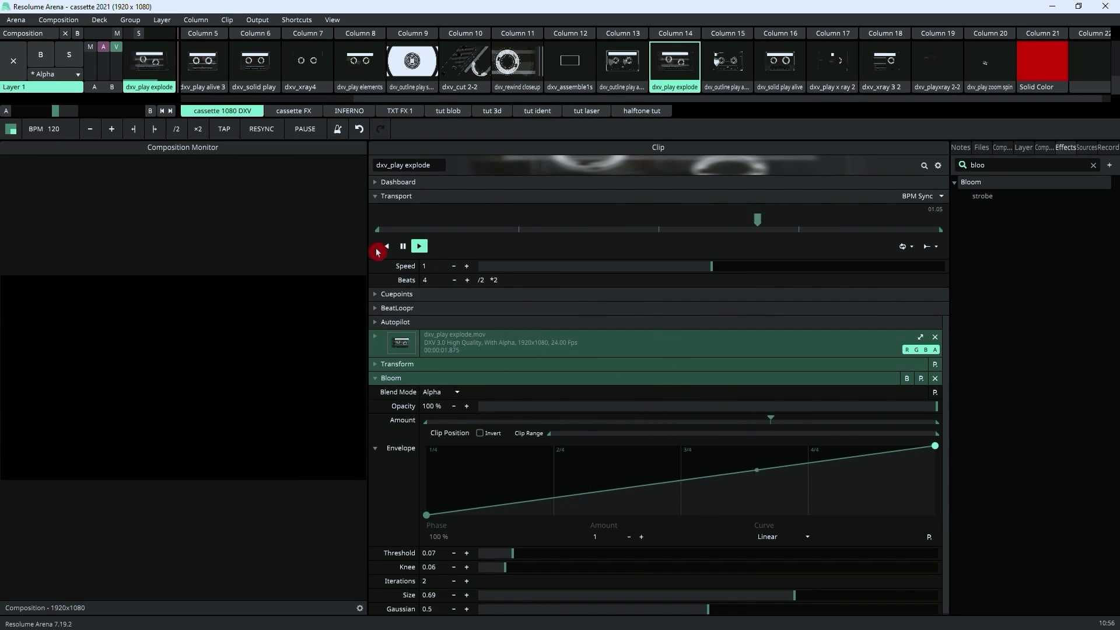
Pause at the clip's start and reshape the Amount envelope from full bloom to zero by 5.96%
{"action": "left_click", "coordinate": [405, 248]}
{"action": "left_click_drag", "start_coordinate": [457, 225], "coordinate": [363, 291]}
{"action": "left_click", "coordinate": [427, 515]}
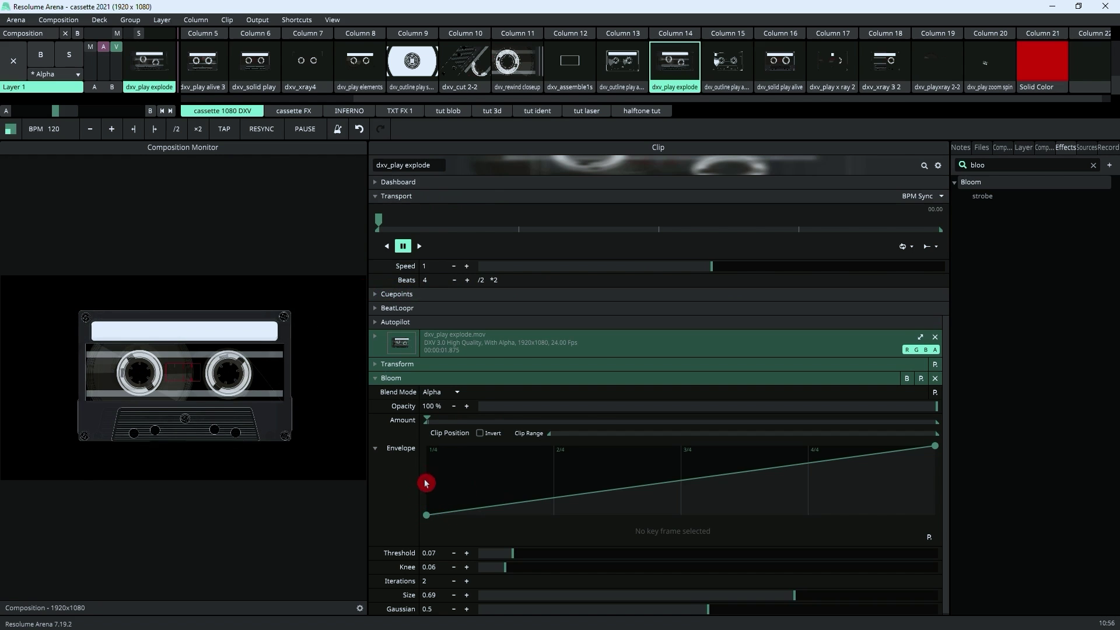
{"action": "left_click_drag", "start_coordinate": [426, 515], "coordinate": [455, 456]}
{"action": "left_click", "coordinate": [469, 452]}
{"action": "left_click_drag", "start_coordinate": [938, 450], "coordinate": [940, 529]}
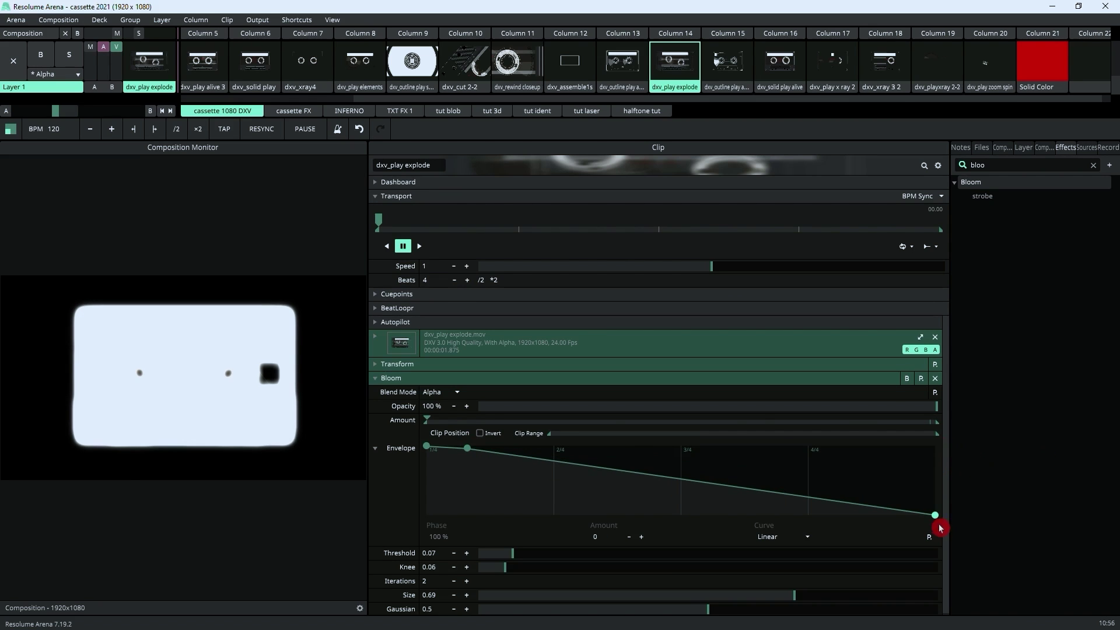
{"action": "left_click_drag", "start_coordinate": [470, 454], "coordinate": [455, 557]}
{"action": "left_click", "coordinate": [420, 246]}
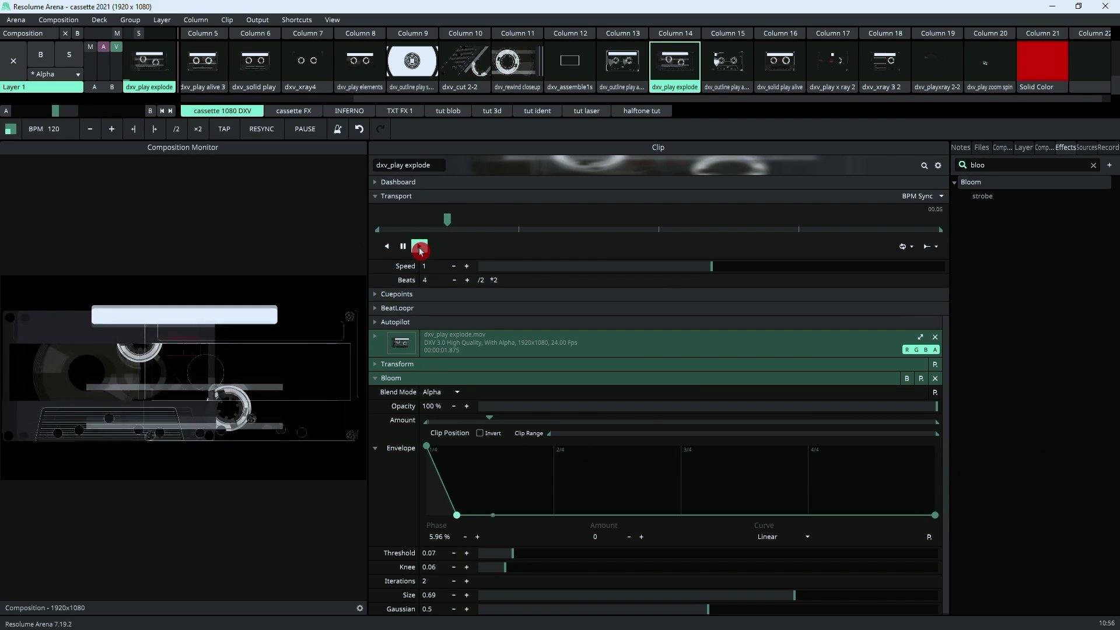